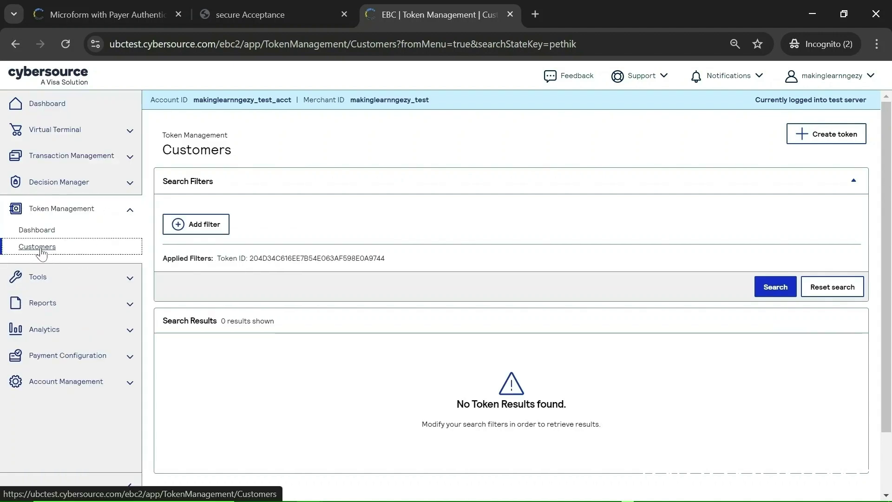
# Filter customers by Token ID with the pasted token and open the matching customer's details
pyautogui.click(201, 230)
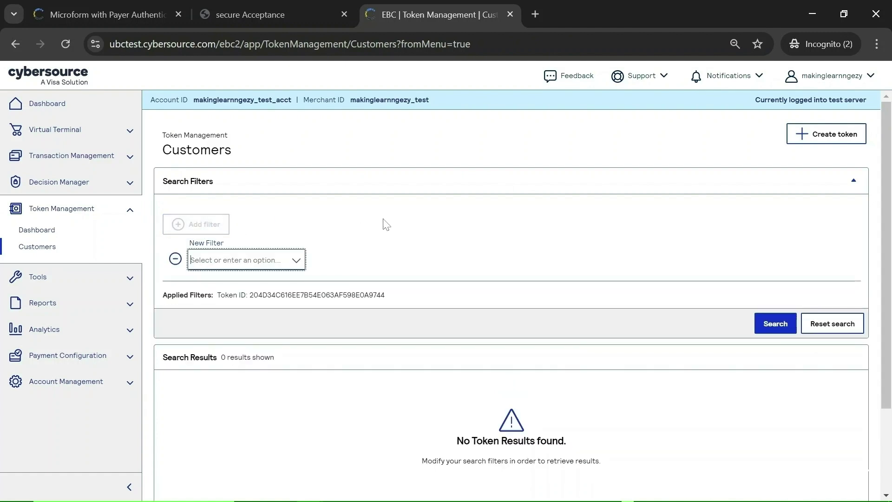
pyautogui.click(295, 260)
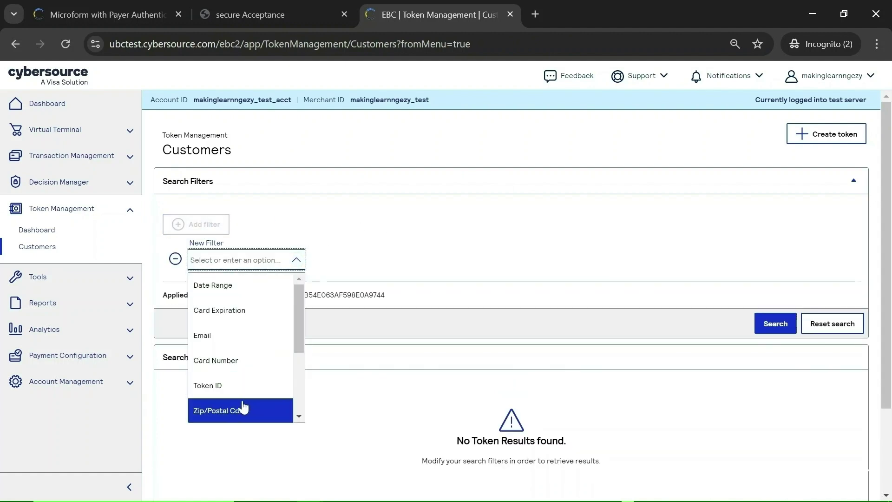
pyautogui.click(223, 386)
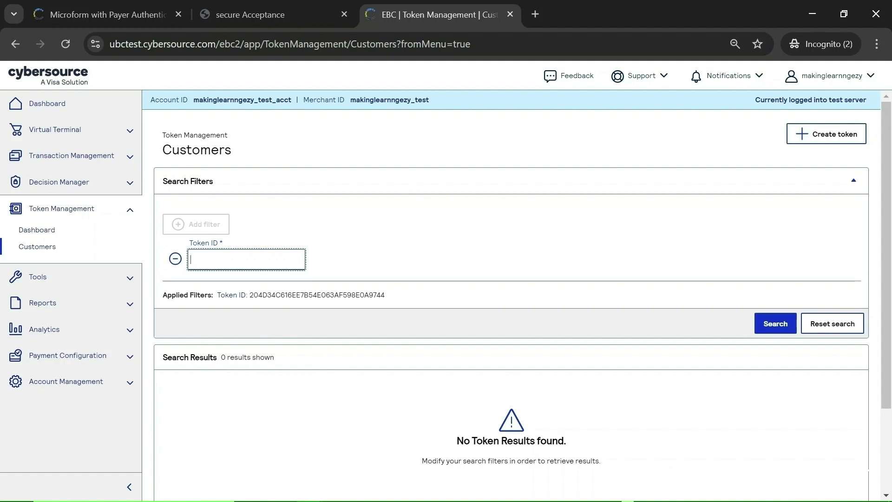
pyautogui.hotkey('ctrl', 'v')
pyautogui.press('Return')
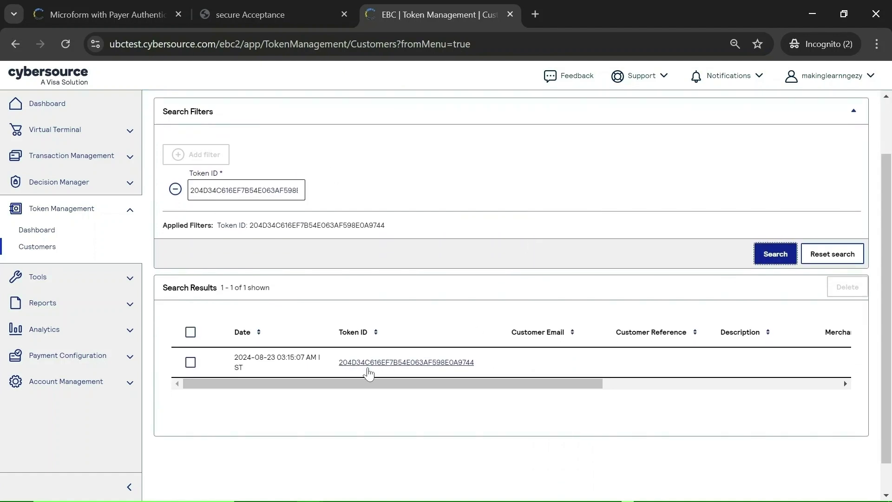
pyautogui.click(384, 363)
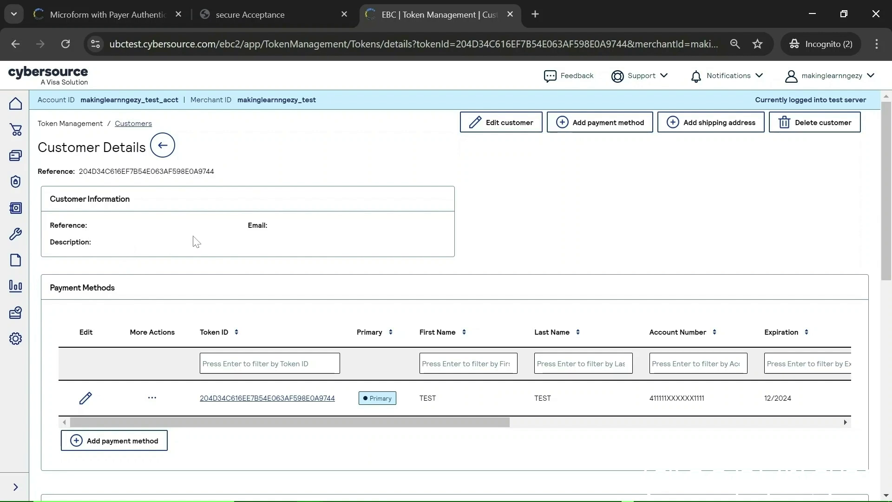
pyautogui.moveTo(49, 198); pyautogui.dragTo(135, 199)
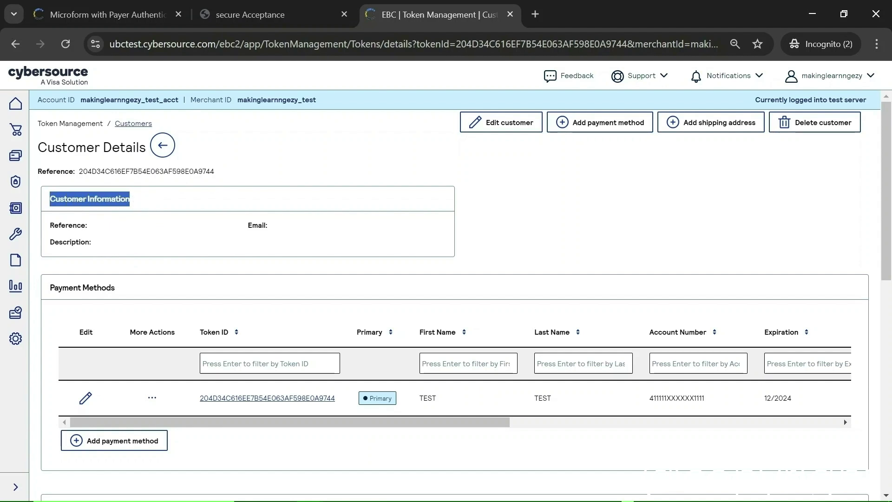
pyautogui.click(228, 231)
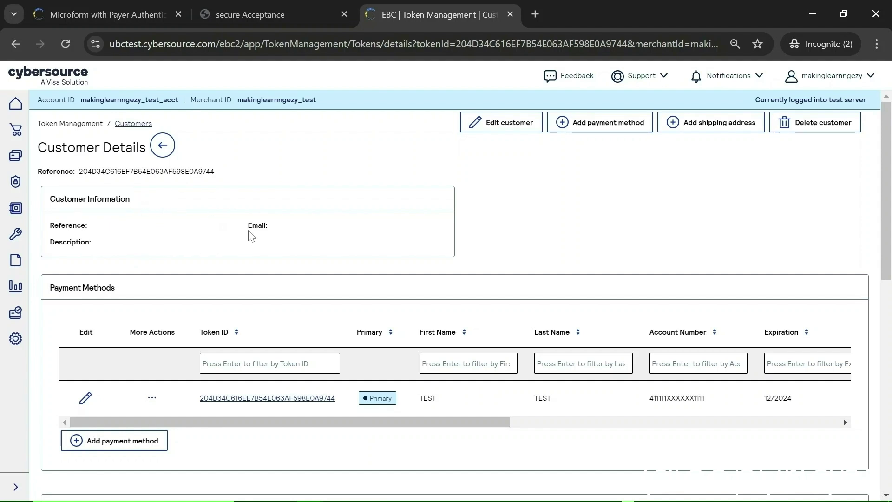
pyautogui.moveTo(249, 225); pyautogui.dragTo(303, 246)
pyautogui.click(304, 244)
pyautogui.scroll(-1, 120, 247)
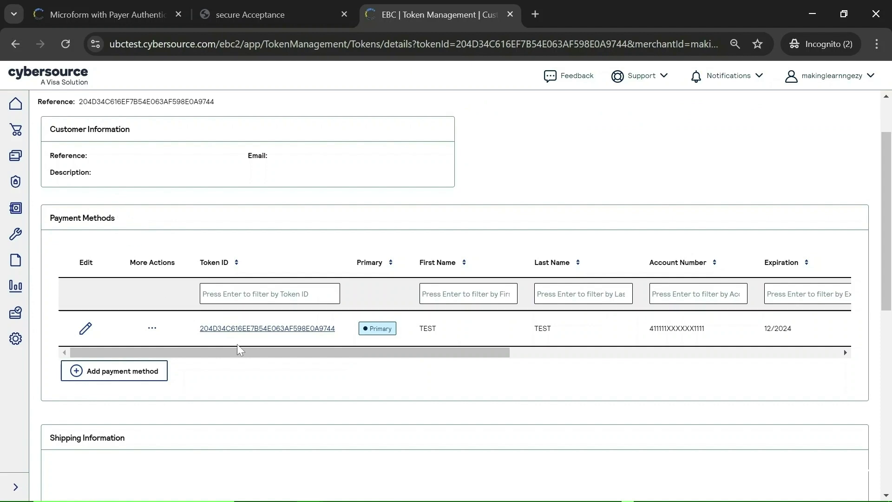
pyautogui.scroll(-3, 275, 339)
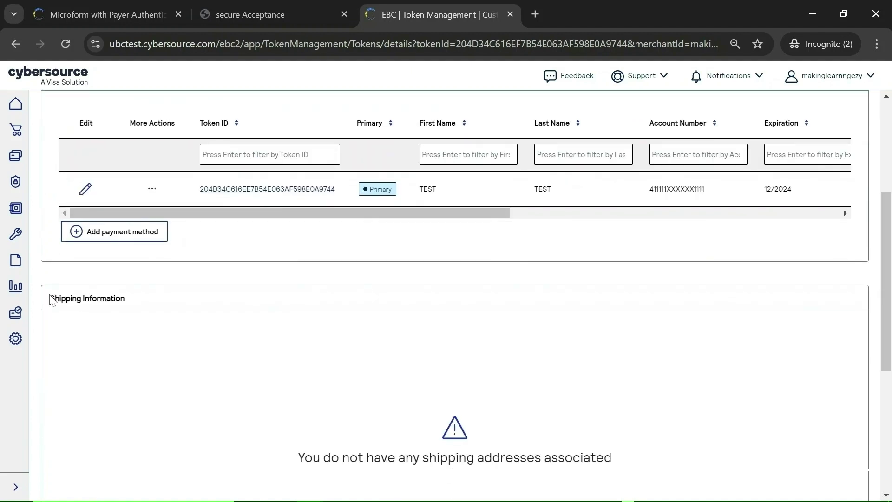
pyautogui.moveTo(52, 300); pyautogui.dragTo(137, 300)
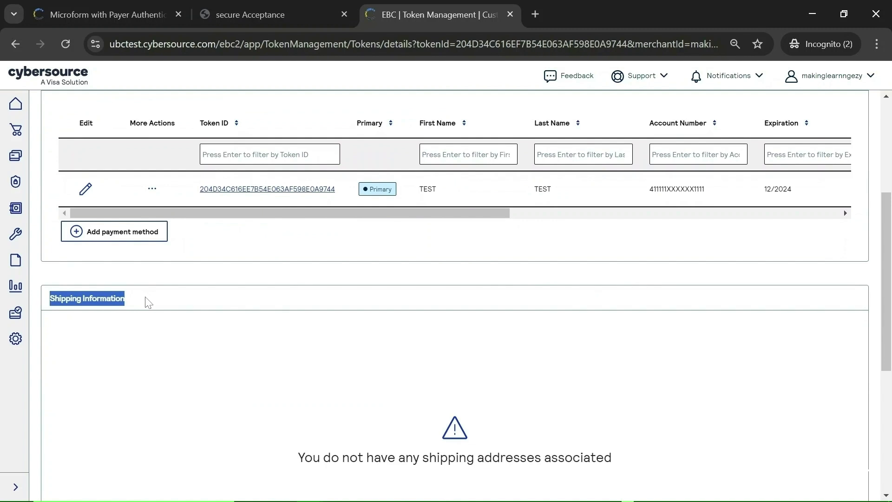
pyautogui.scroll(-1, 209, 340)
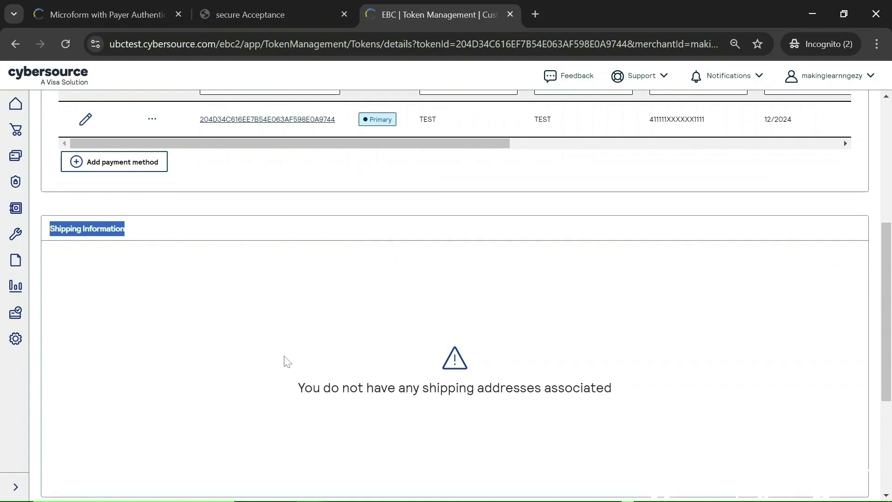
pyautogui.scroll(4, 285, 362)
pyautogui.scroll(1, 176, 293)
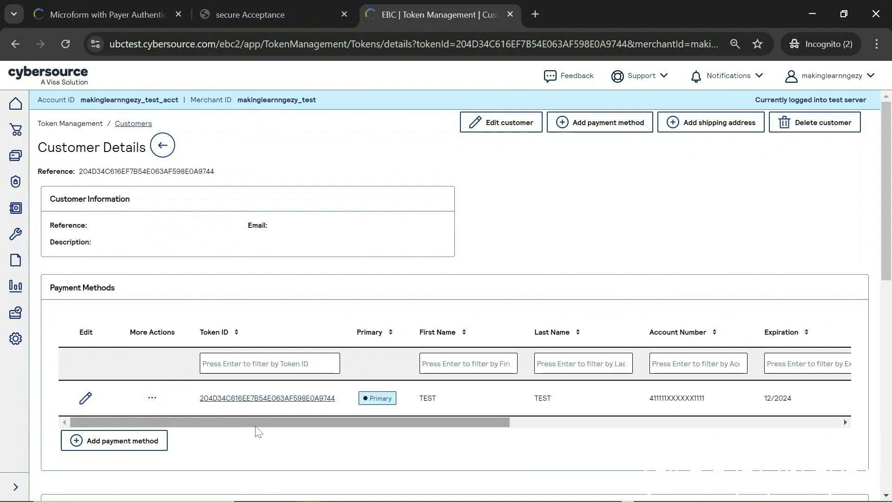
pyautogui.moveTo(261, 425); pyautogui.dragTo(235, 424)
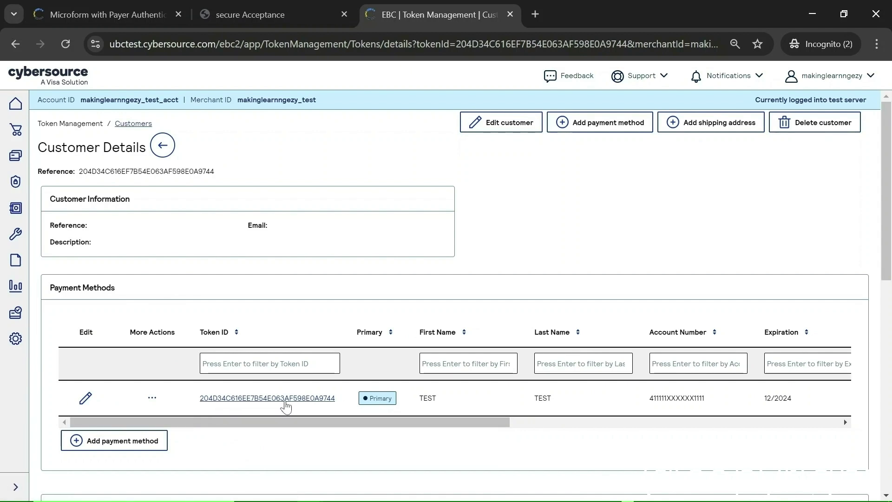
pyautogui.moveTo(404, 415); pyautogui.dragTo(619, 411)
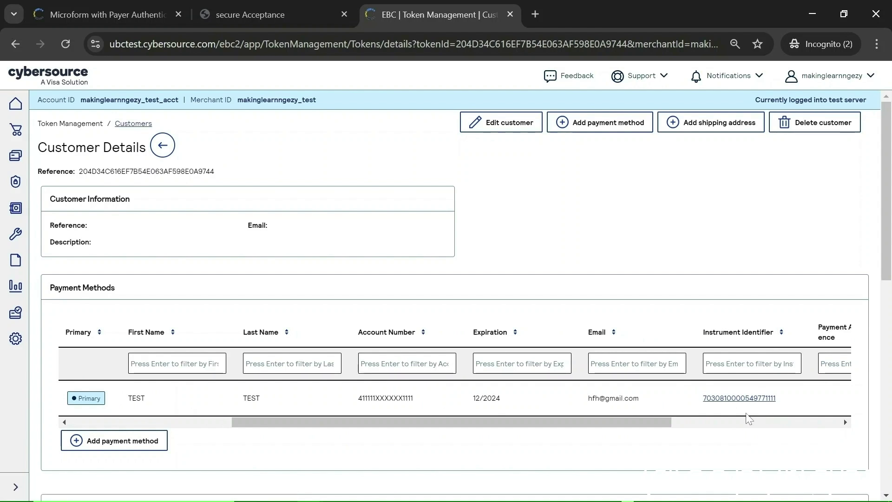
pyautogui.moveTo(652, 426); pyautogui.dragTo(490, 426)
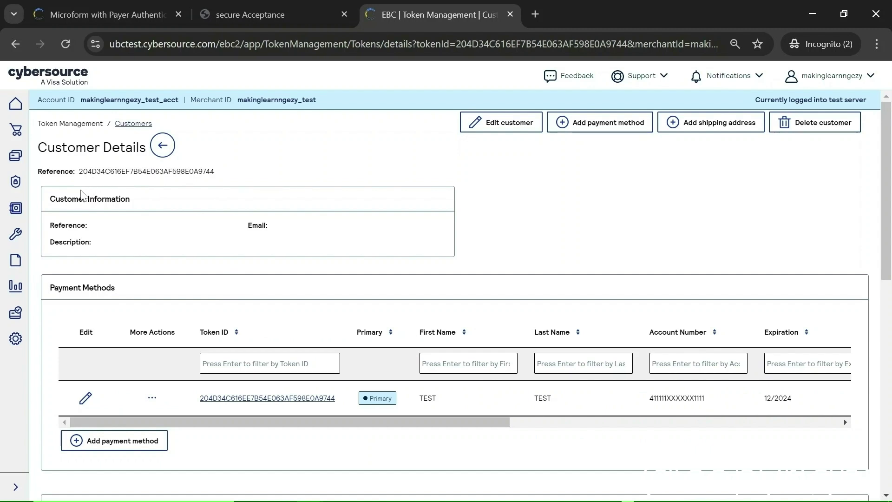
pyautogui.moveTo(48, 205); pyautogui.dragTo(136, 200)
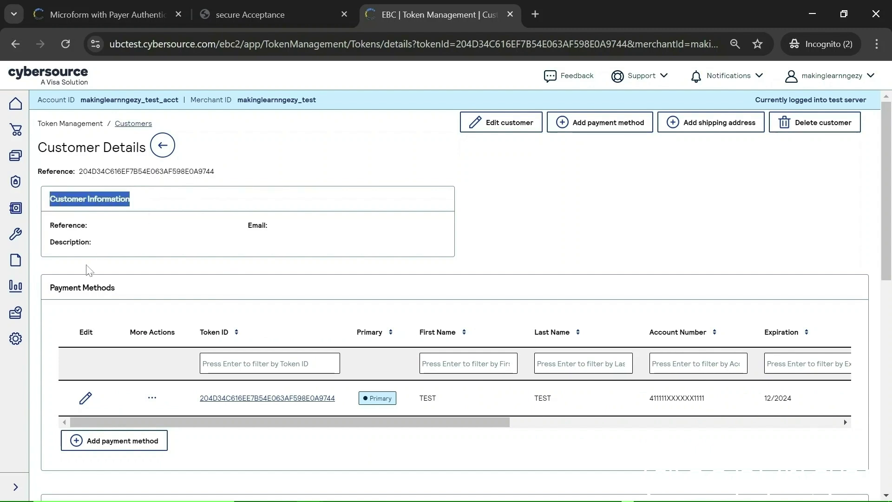
pyautogui.moveTo(54, 288); pyautogui.dragTo(132, 292)
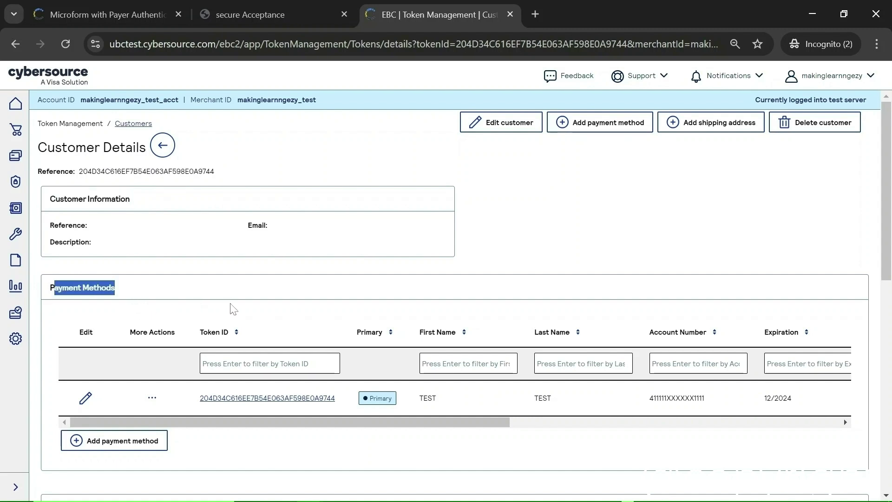
pyautogui.scroll(-3, 216, 302)
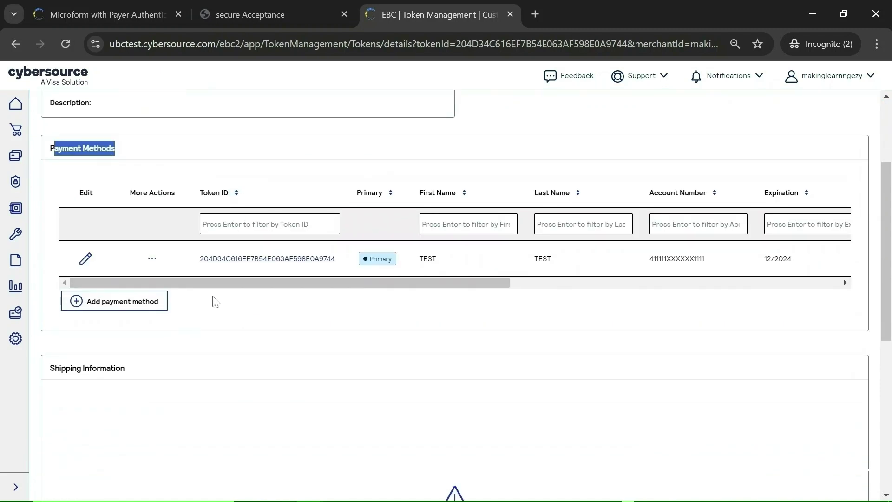
pyautogui.moveTo(452, 283); pyautogui.dragTo(384, 295)
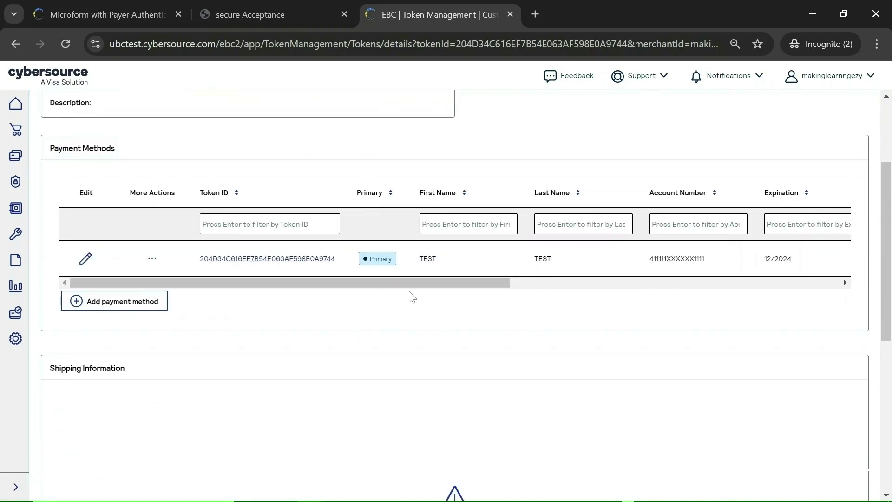
pyautogui.moveTo(460, 285); pyautogui.dragTo(677, 267)
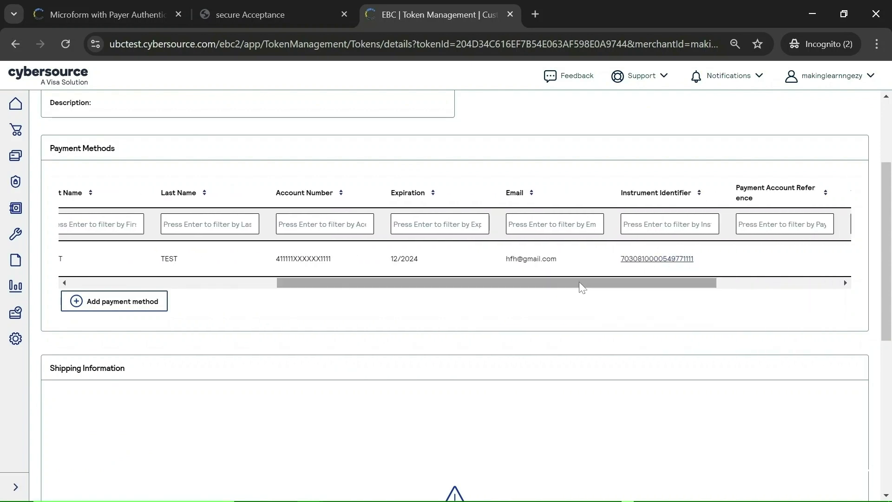
pyautogui.moveTo(581, 287); pyautogui.dragTo(227, 355)
pyautogui.scroll(-3, 123, 315)
pyautogui.moveTo(50, 229); pyautogui.dragTo(166, 240)
pyautogui.click(163, 263)
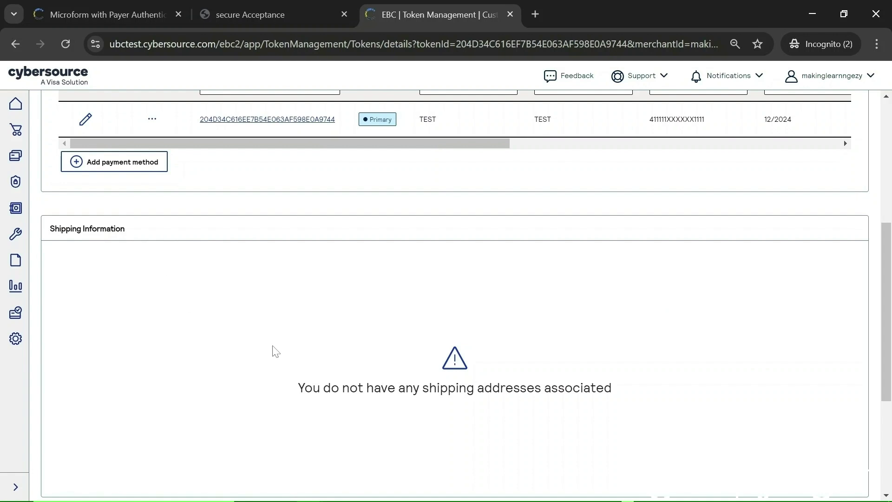
pyautogui.scroll(6, 272, 345)
pyautogui.scroll(-2, 226, 362)
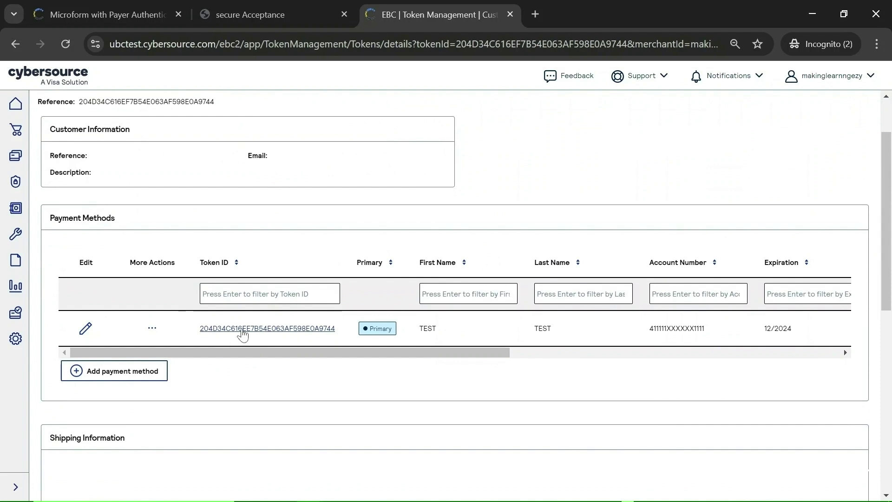
# Open the payment instrument's details page and highlight its Payment Instrument Token value
pyautogui.click(268, 331)
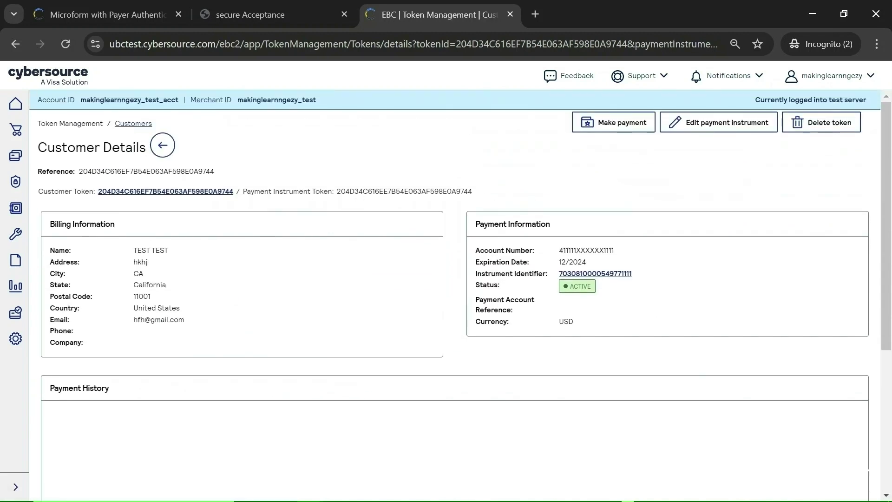
pyautogui.moveTo(474, 192); pyautogui.dragTo(246, 201)
pyautogui.click(248, 207)
pyautogui.moveTo(488, 193)
pyautogui.mouseDown()
pyautogui.moveTo(435, 191)
pyautogui.moveTo(488, 193)
pyautogui.mouseUp()
pyautogui.doubleClick(404, 191)
pyautogui.moveTo(241, 193); pyautogui.dragTo(472, 192)
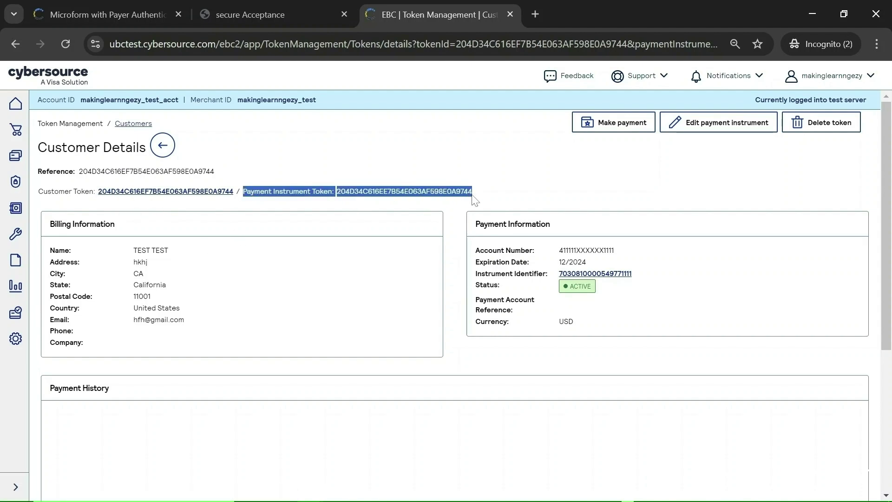
pyautogui.click(522, 187)
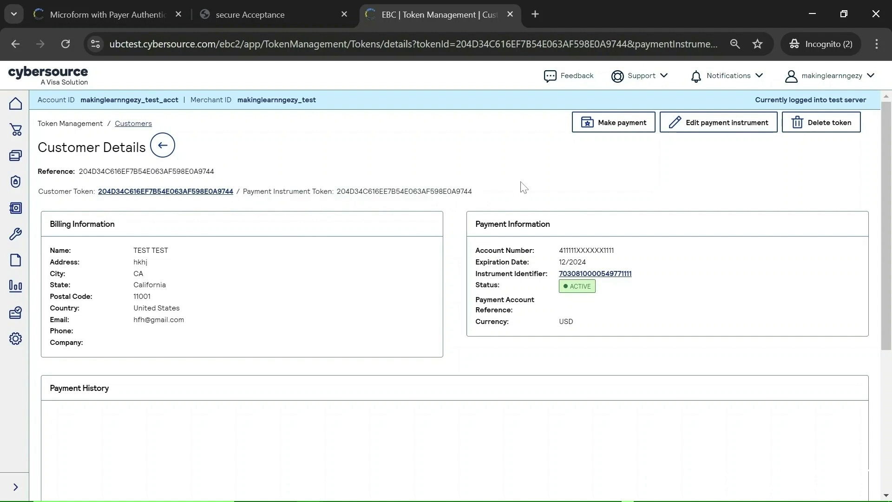
# Highlight the Billing Information, Payment Information and Instrument Identifier values for review
pyautogui.moveTo(49, 222); pyautogui.dragTo(184, 322)
pyautogui.moveTo(474, 219); pyautogui.dragTo(636, 306)
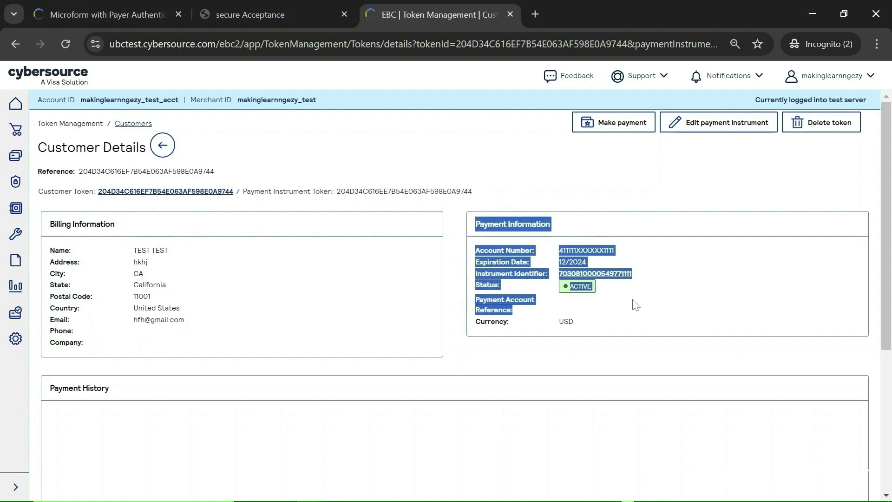
pyautogui.click(551, 183)
pyautogui.moveTo(477, 273); pyautogui.dragTo(656, 279)
pyautogui.click(657, 278)
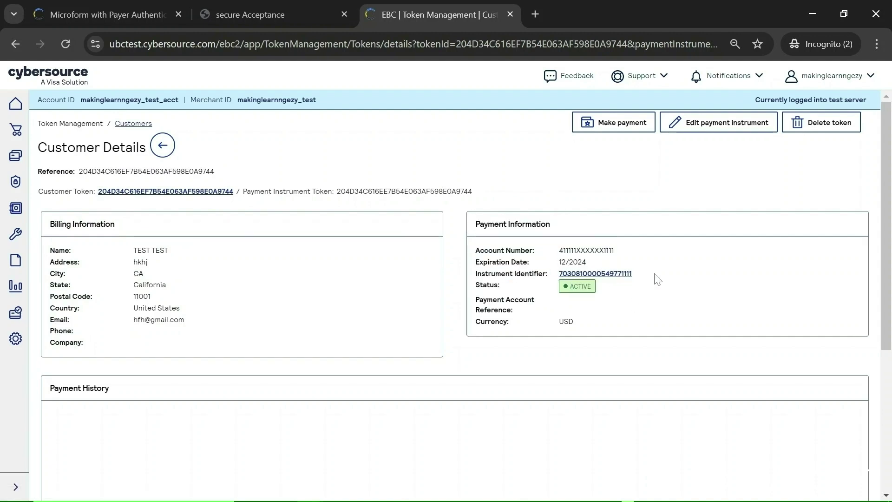
pyautogui.moveTo(645, 276); pyautogui.dragTo(549, 277)
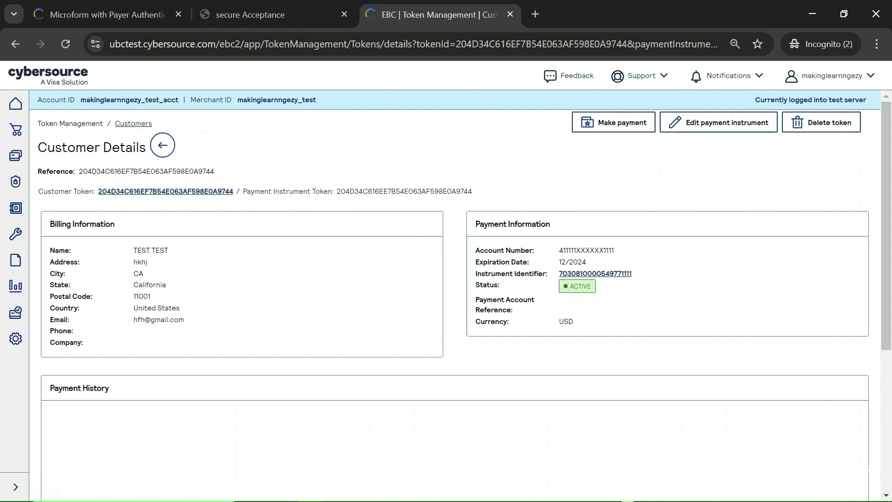
pyautogui.moveTo(337, 191); pyautogui.dragTo(481, 193)
pyautogui.click(481, 167)
# Open the instrument identifier page and highlight its token trail entry, payment type and account number
pyautogui.click(593, 273)
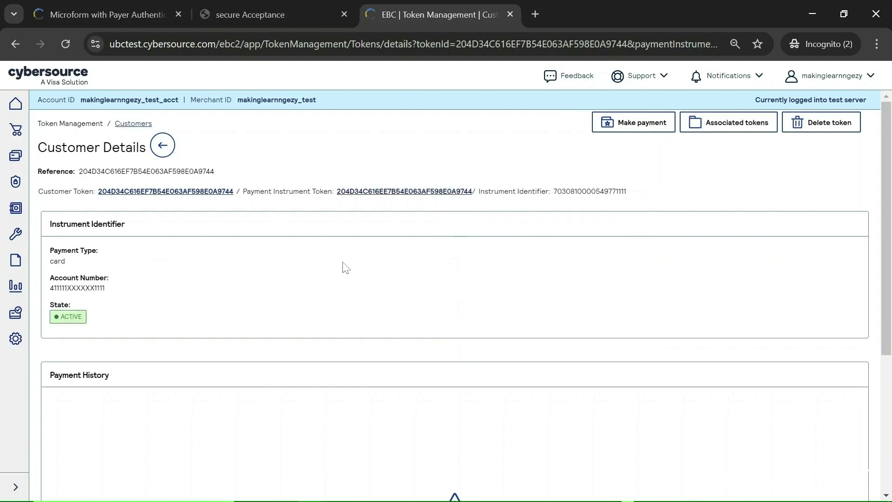
pyautogui.moveTo(639, 192); pyautogui.dragTo(443, 192)
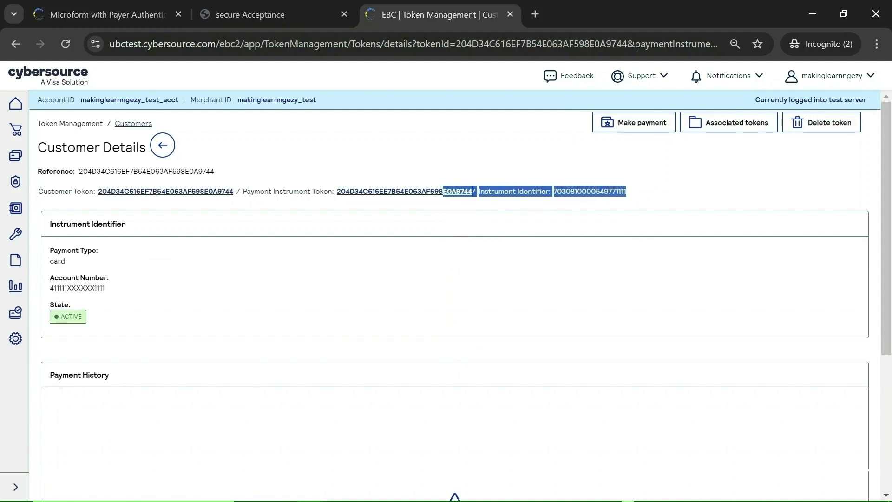
pyautogui.click(564, 201)
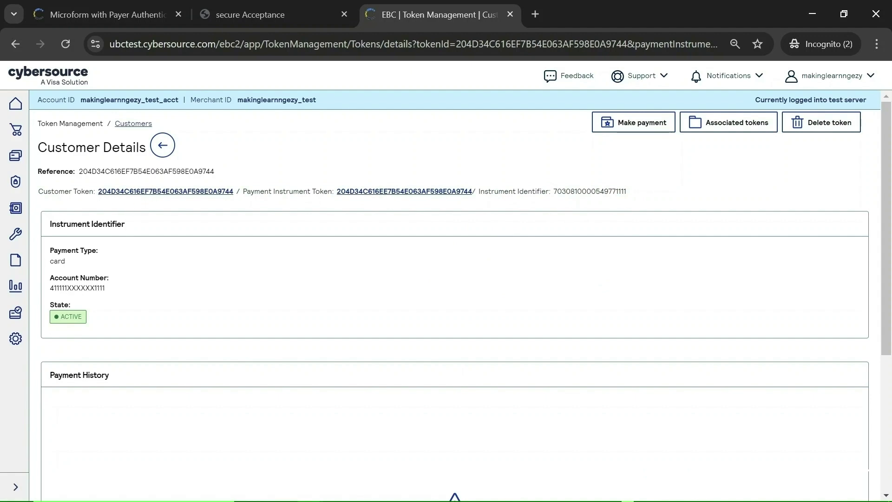
pyautogui.moveTo(48, 224); pyautogui.dragTo(93, 261)
pyautogui.click(93, 262)
pyautogui.moveTo(50, 281); pyautogui.dragTo(126, 291)
pyautogui.click(223, 295)
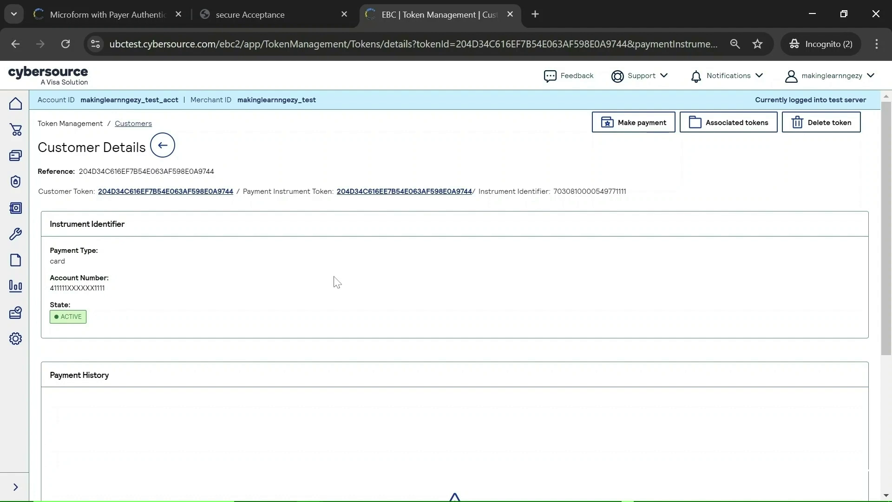